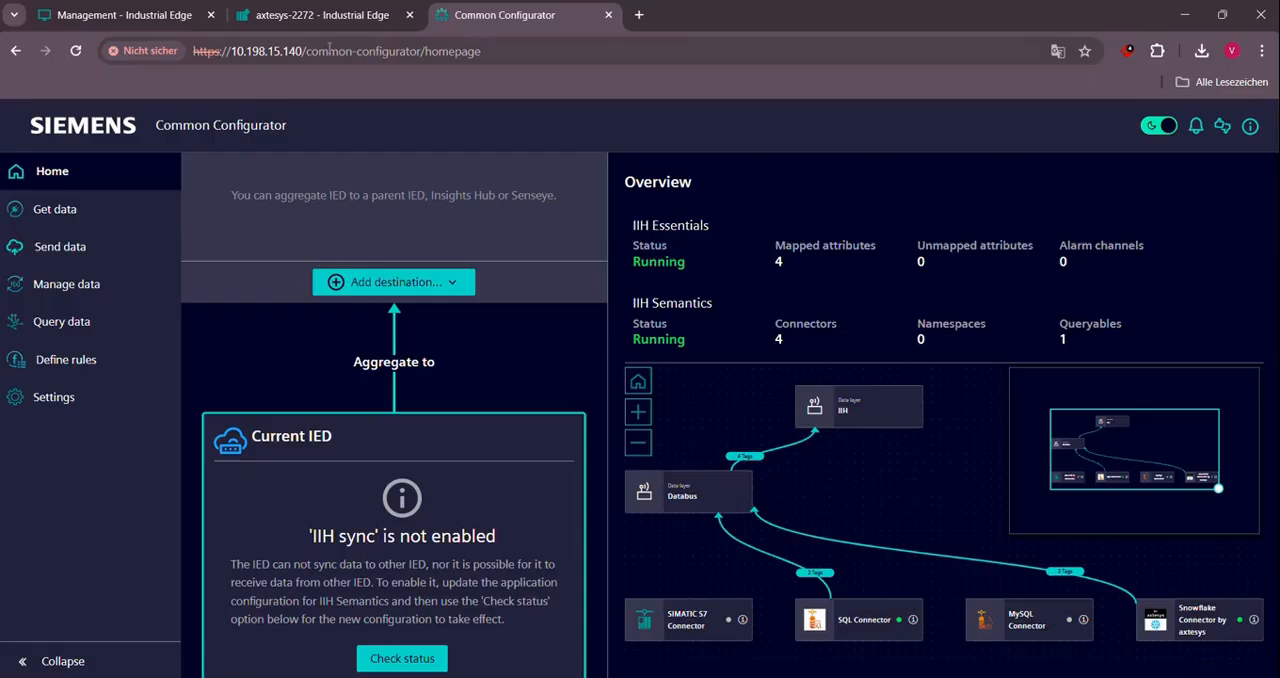
- Check the running status of Snowflake Connector by axtesys in its app details on the axtesys-2272 device
click(322, 15)
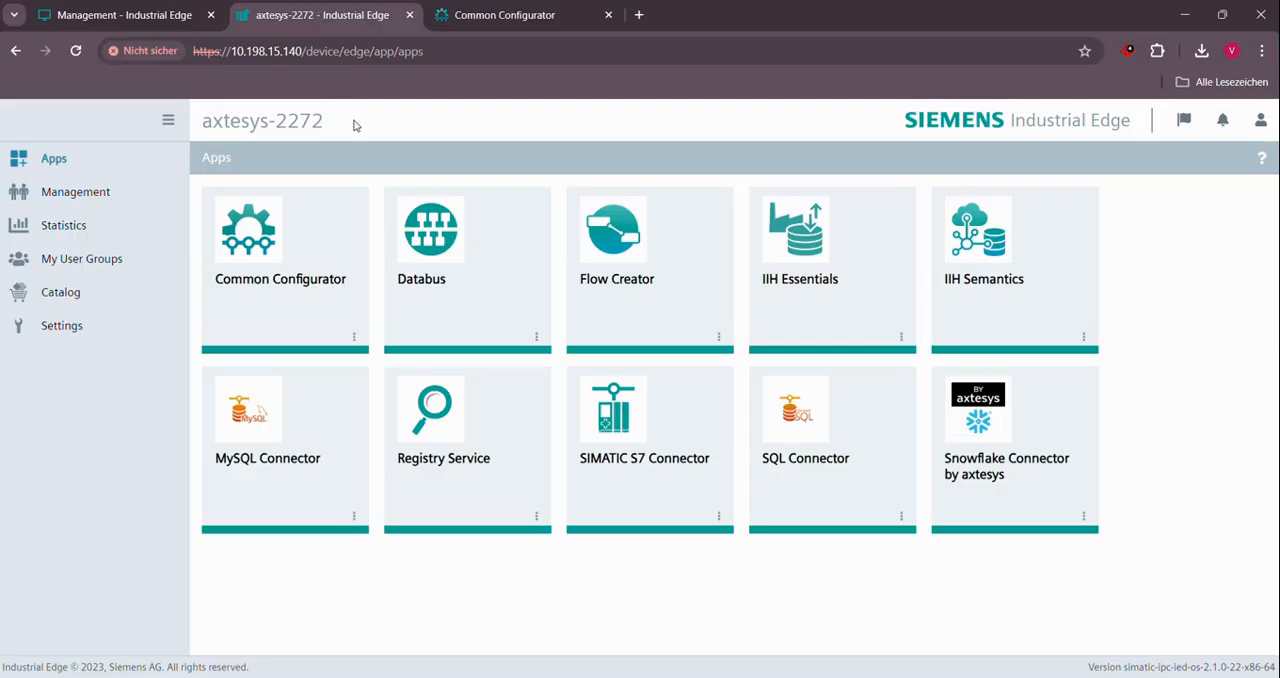
click(1086, 519)
click(1068, 540)
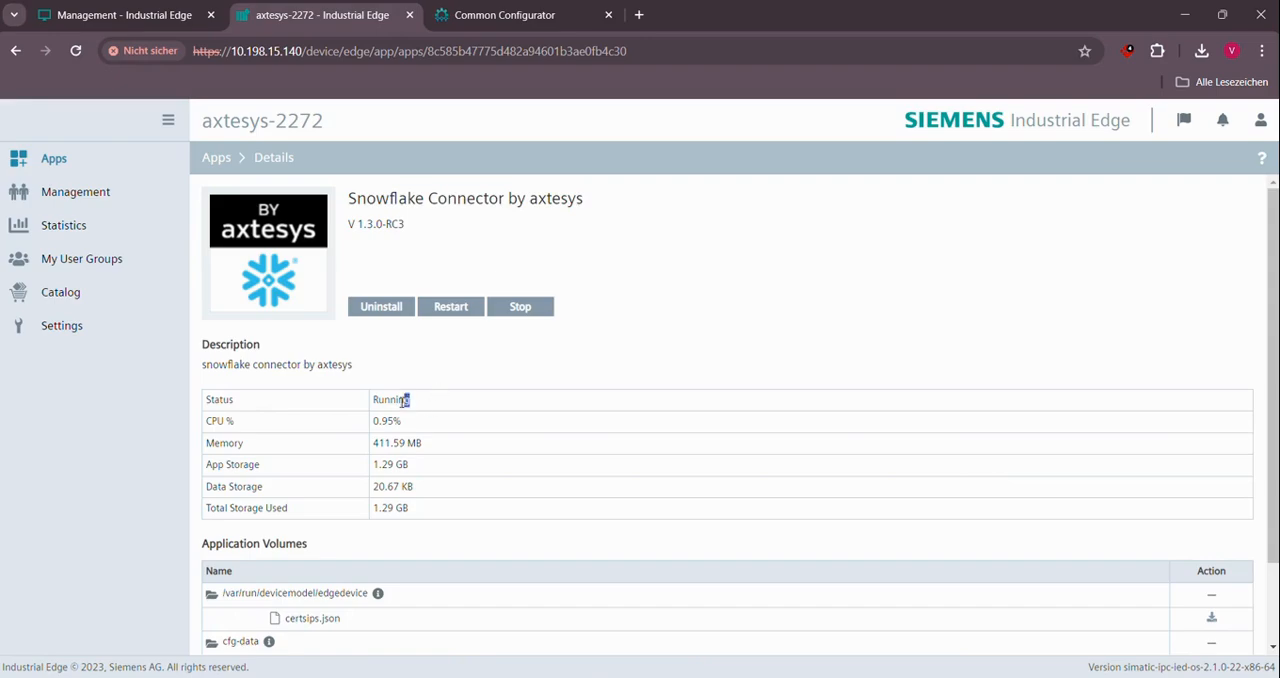
drag(410, 400, 373, 401)
click(418, 365)
- View the Snowflake Connector by axtesys entry in the Industrial Edge Management catalog
click(115, 17)
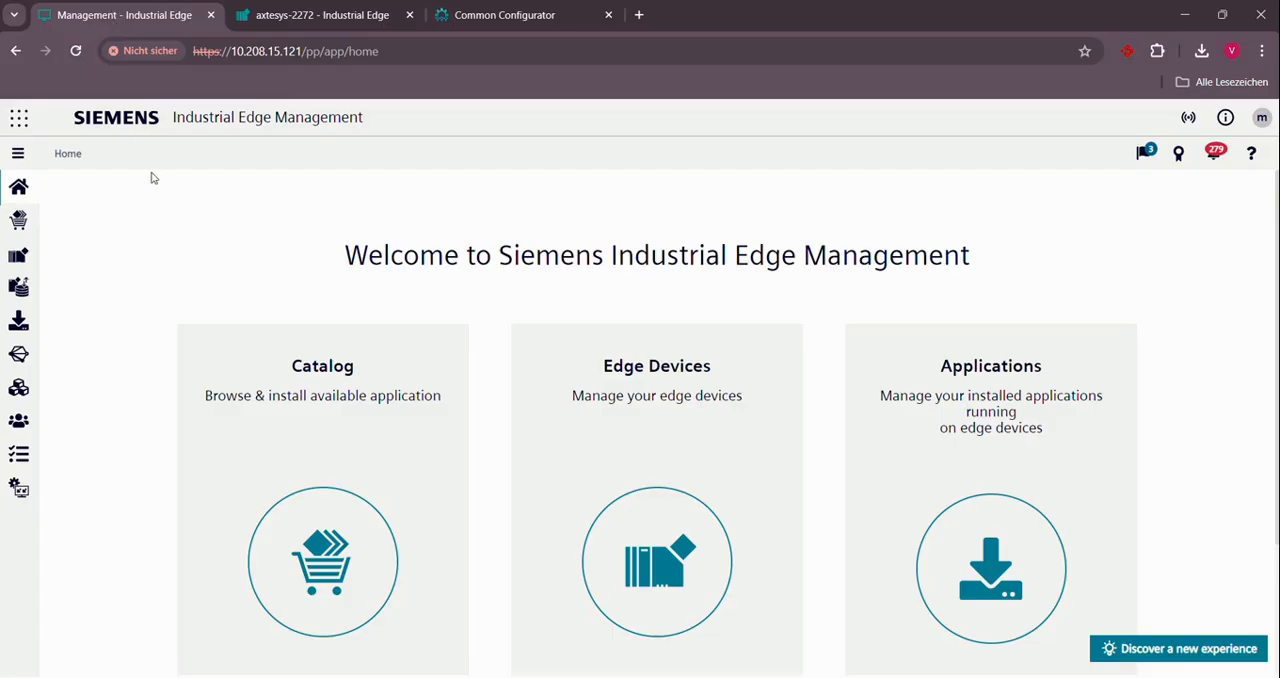
click(18, 222)
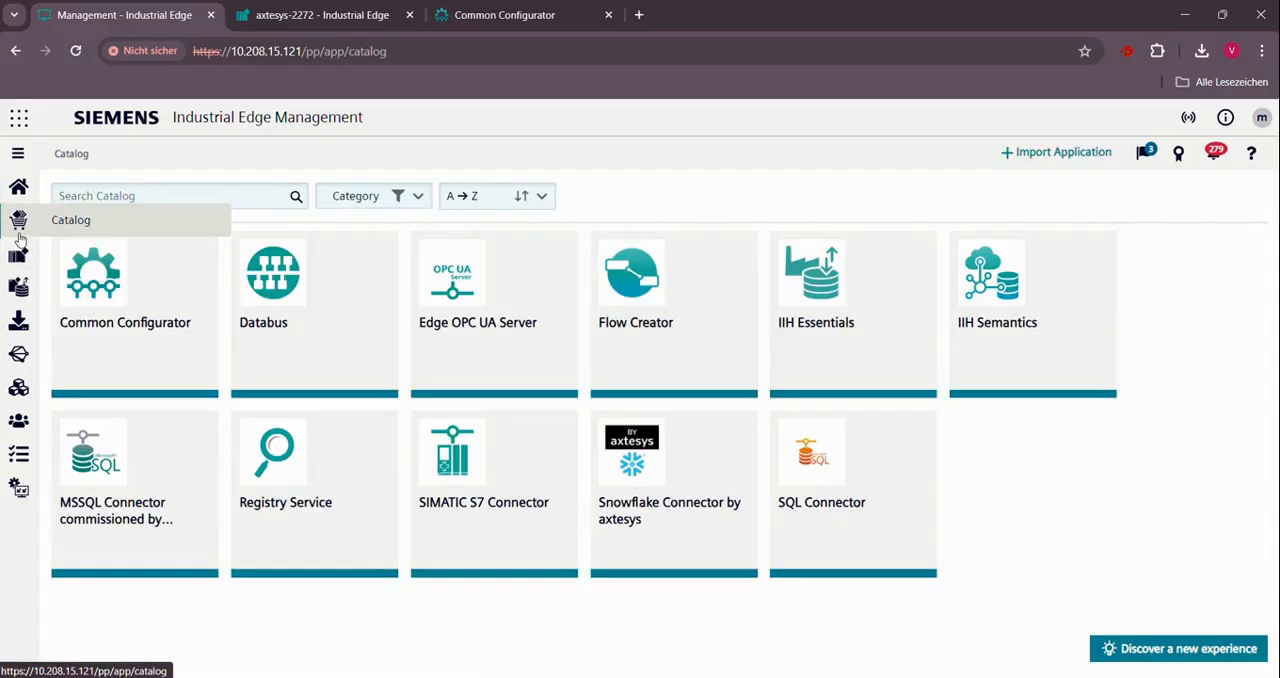
click(689, 517)
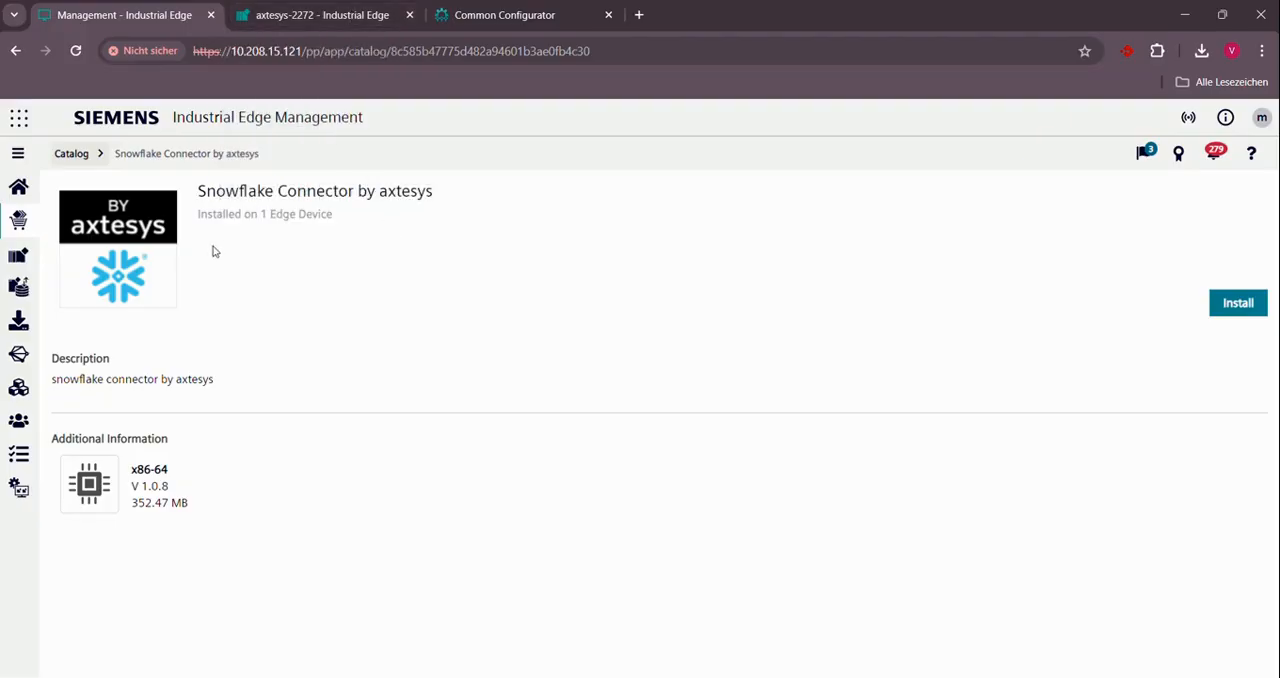
- Launch the Databus configurator for the axtesys-2272 edge device from the data connections
click(14, 353)
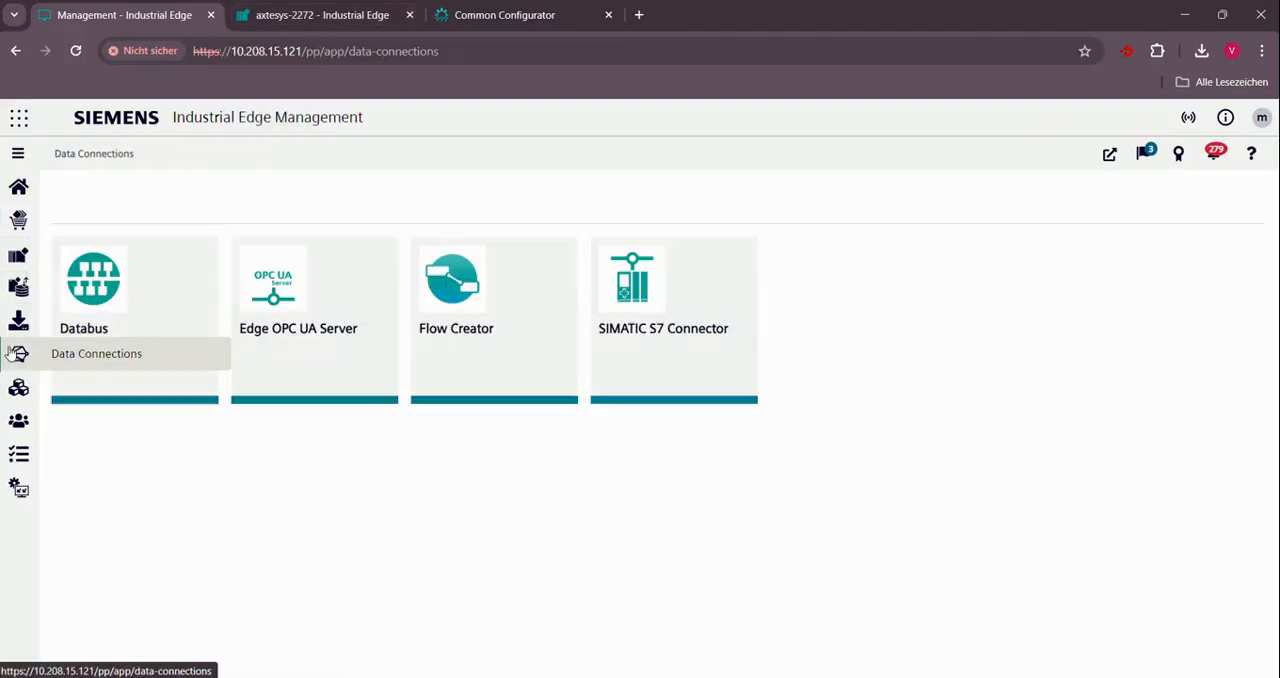
click(150, 373)
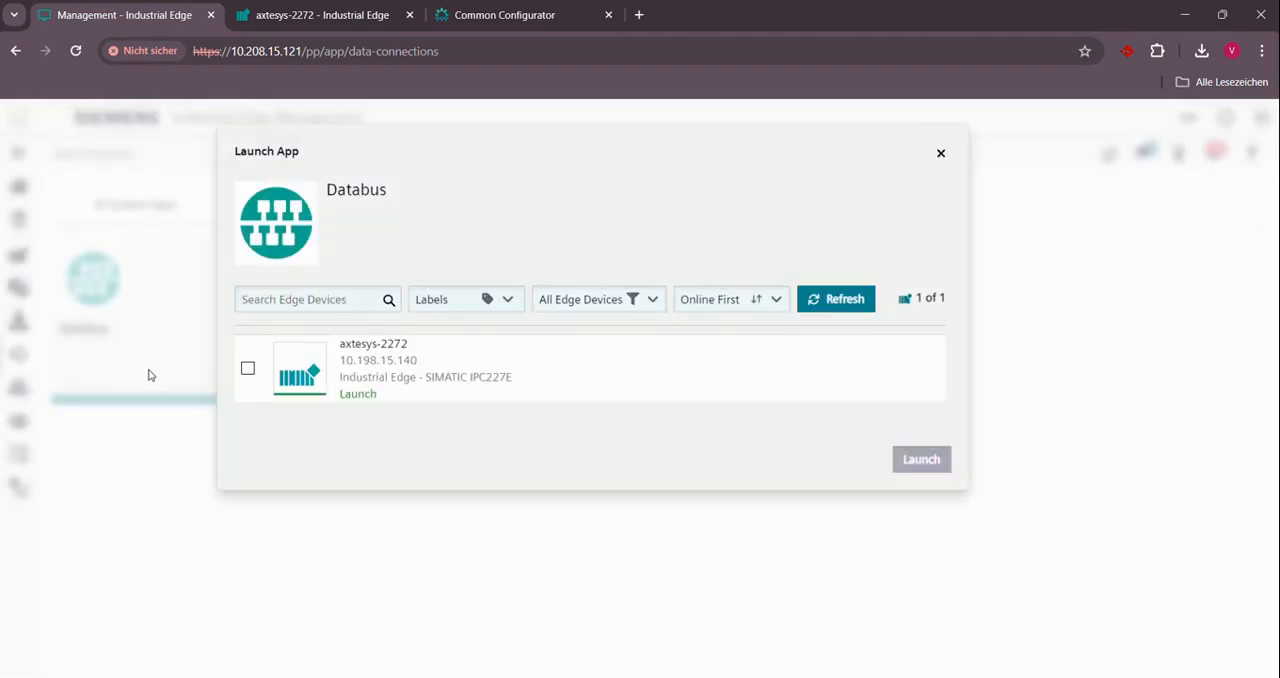
click(246, 369)
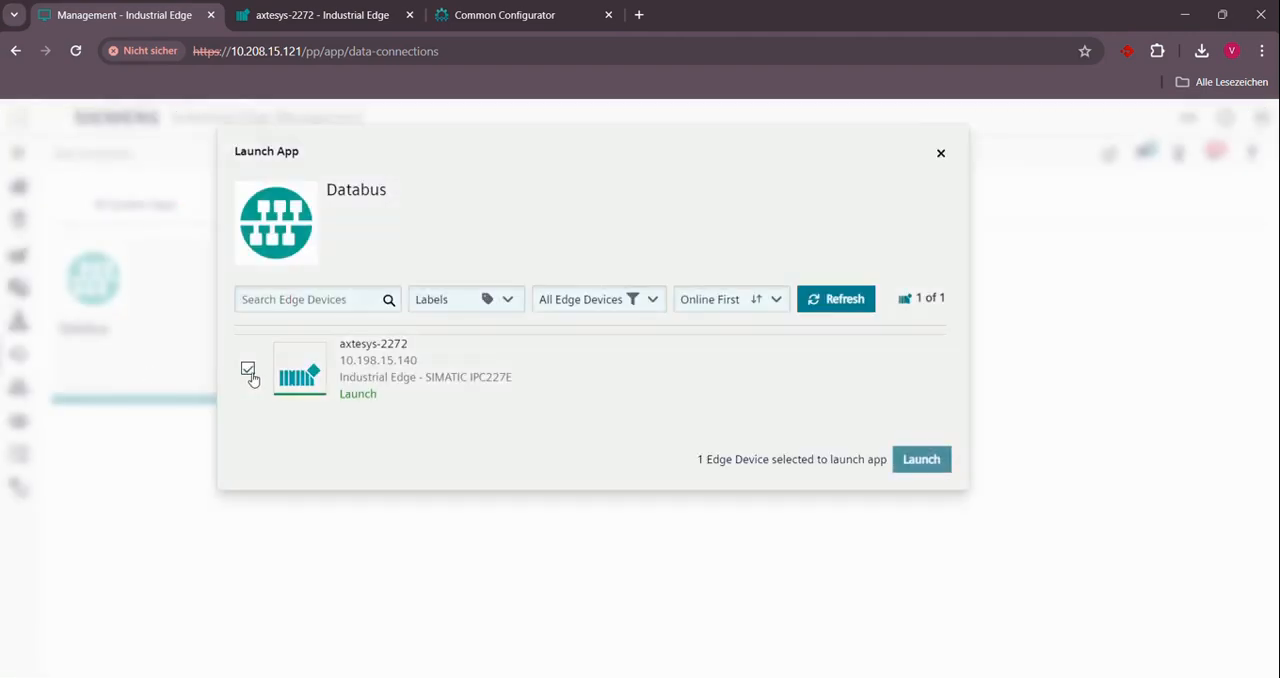
click(921, 460)
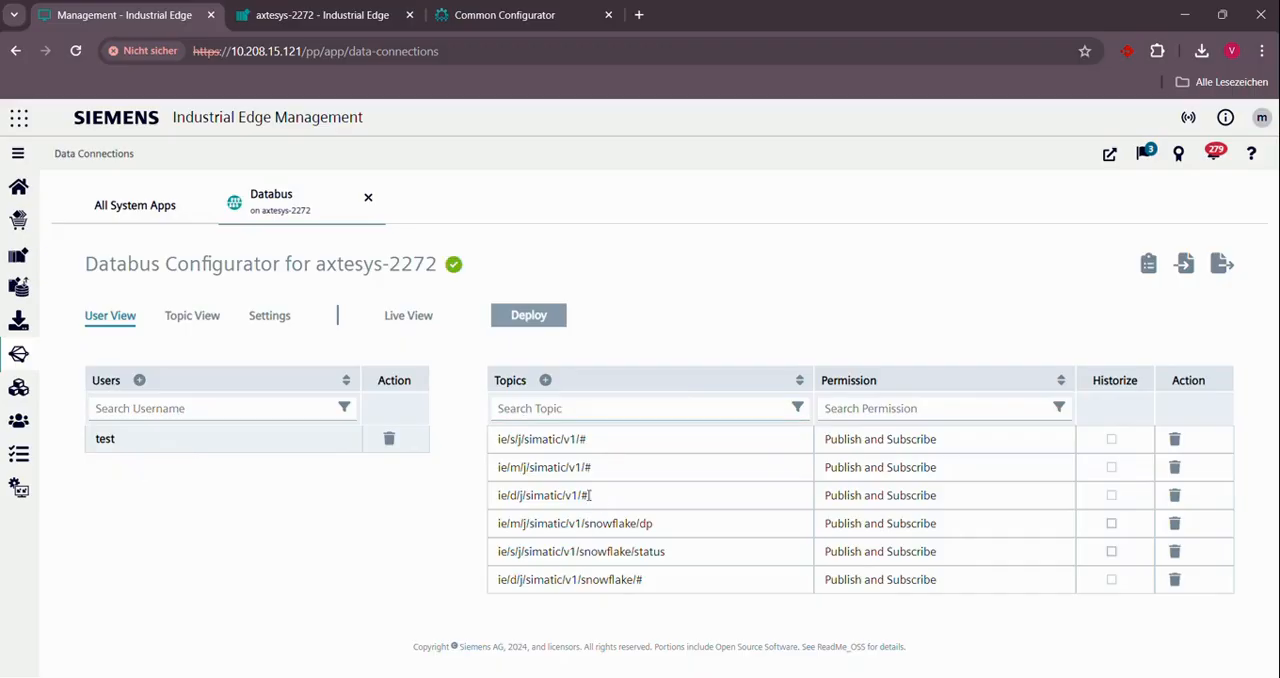
- Review the test user's Databus topics and permissions and deploy the configuration to axtesys-2272
drag(590, 495, 499, 495)
click(476, 536)
drag(500, 580, 677, 586)
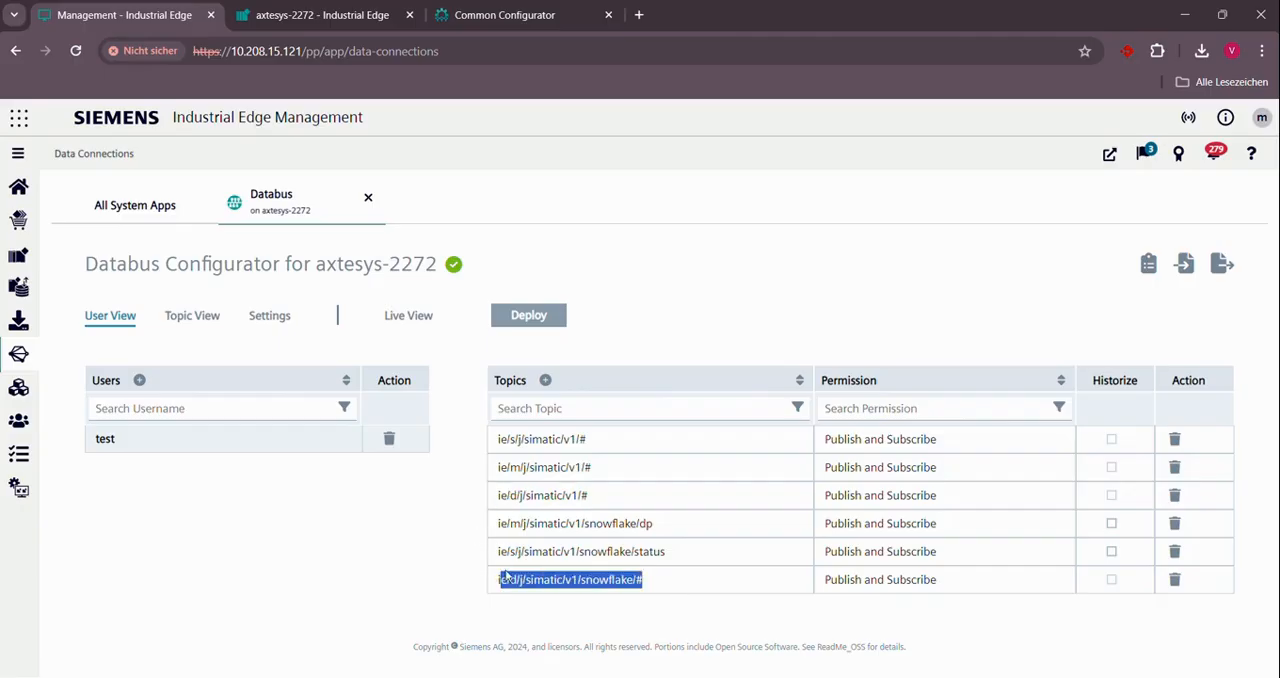
click(471, 576)
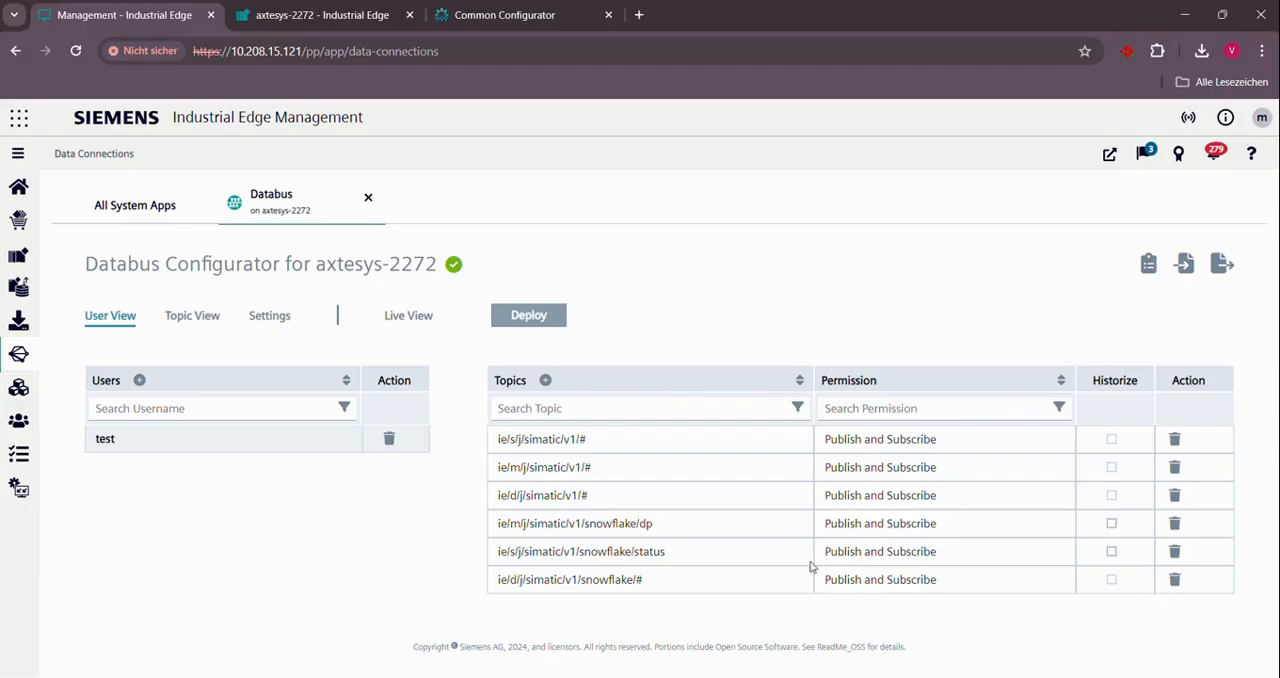
drag(820, 580, 972, 604)
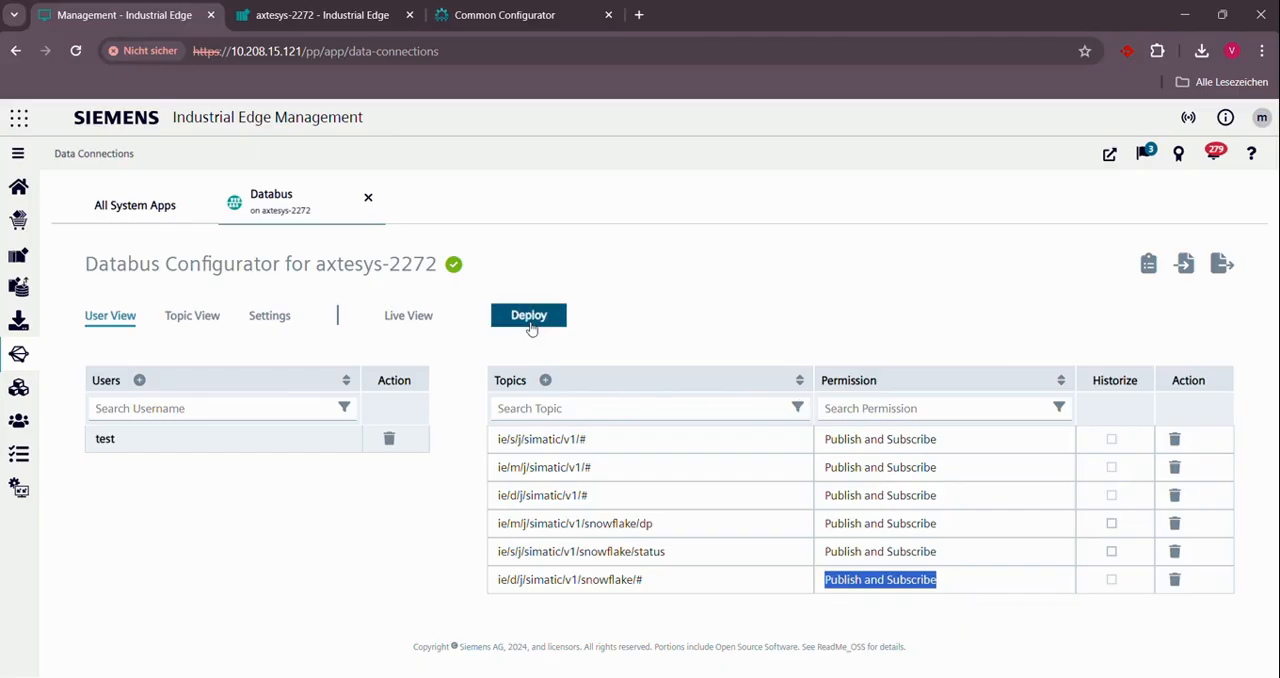
click(530, 320)
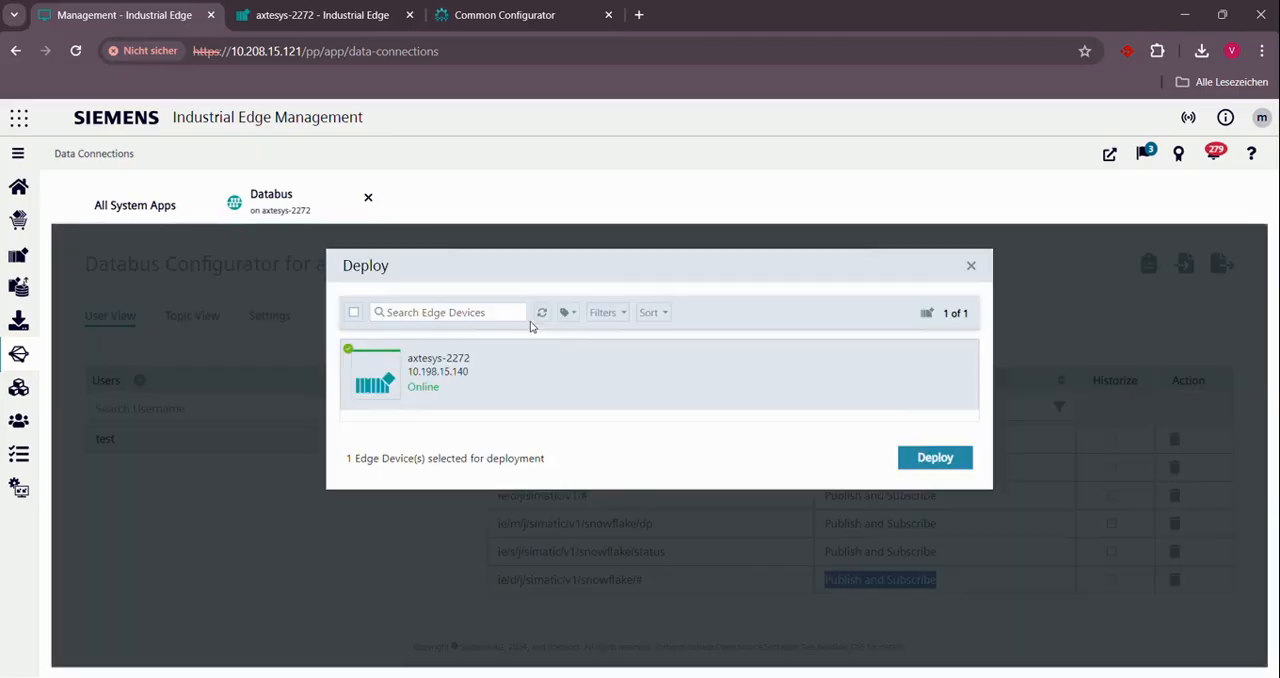
click(946, 462)
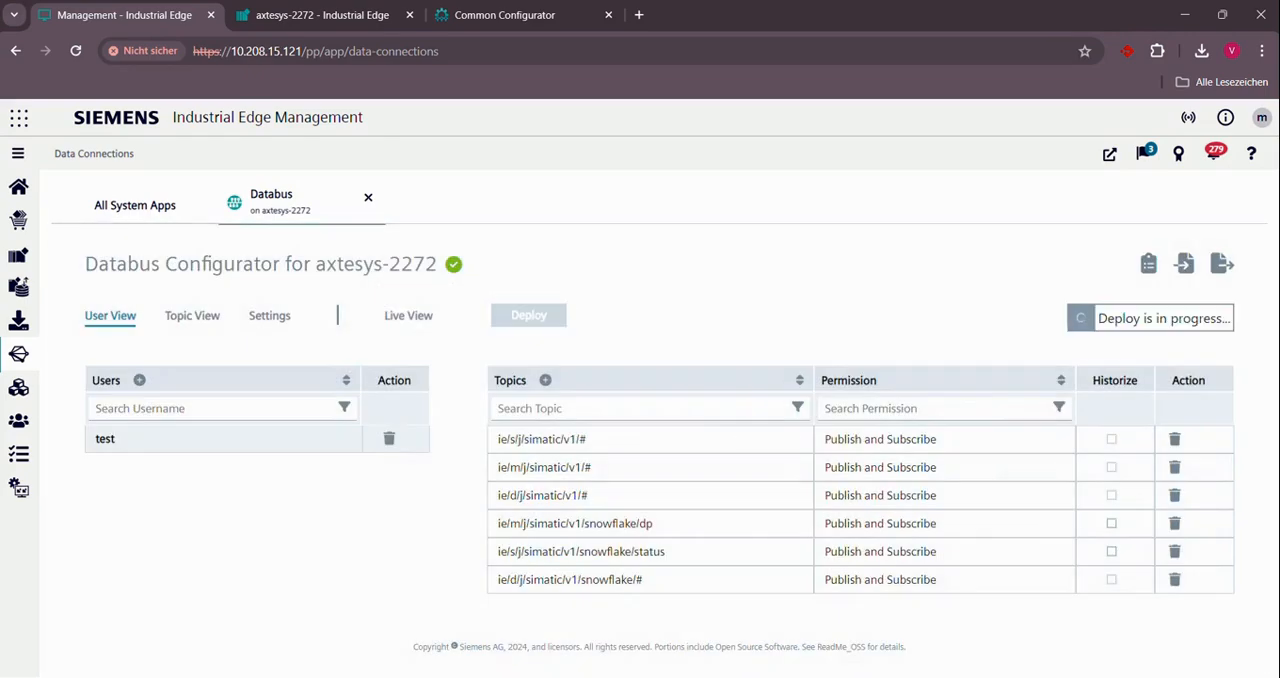
- Return to the axtesys-2272 app list and open the installed connectors in the Common Configurator
click(320, 15)
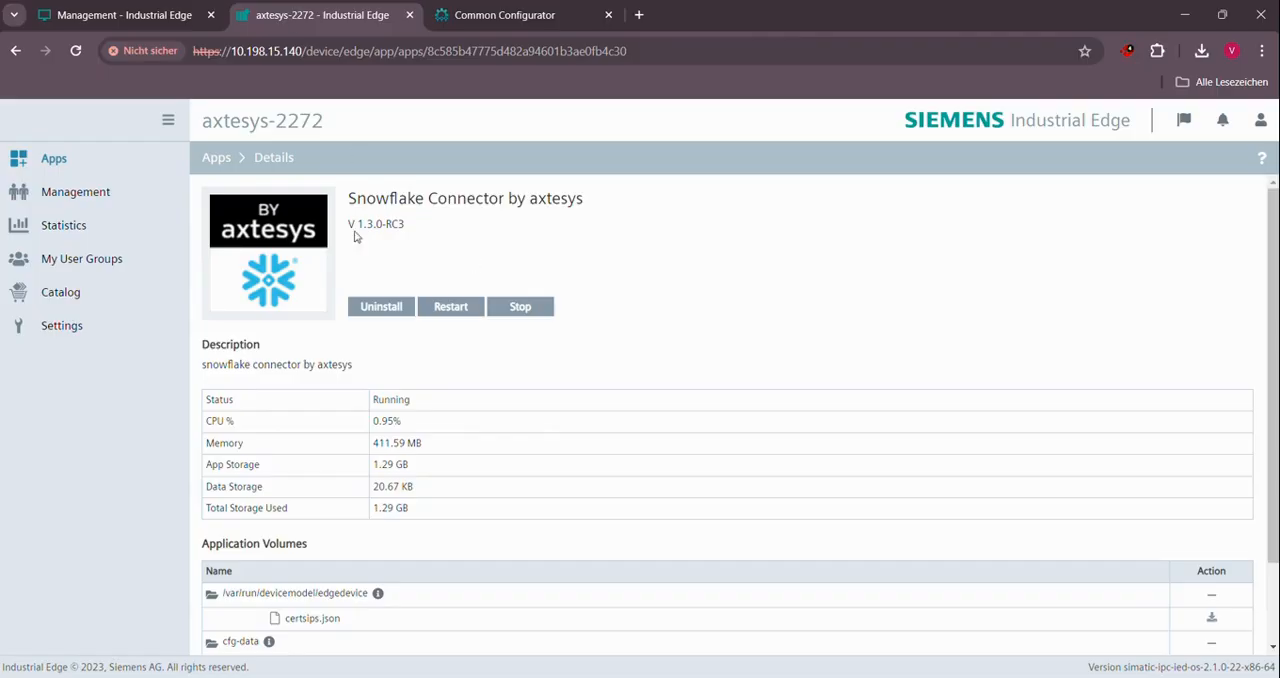
click(214, 160)
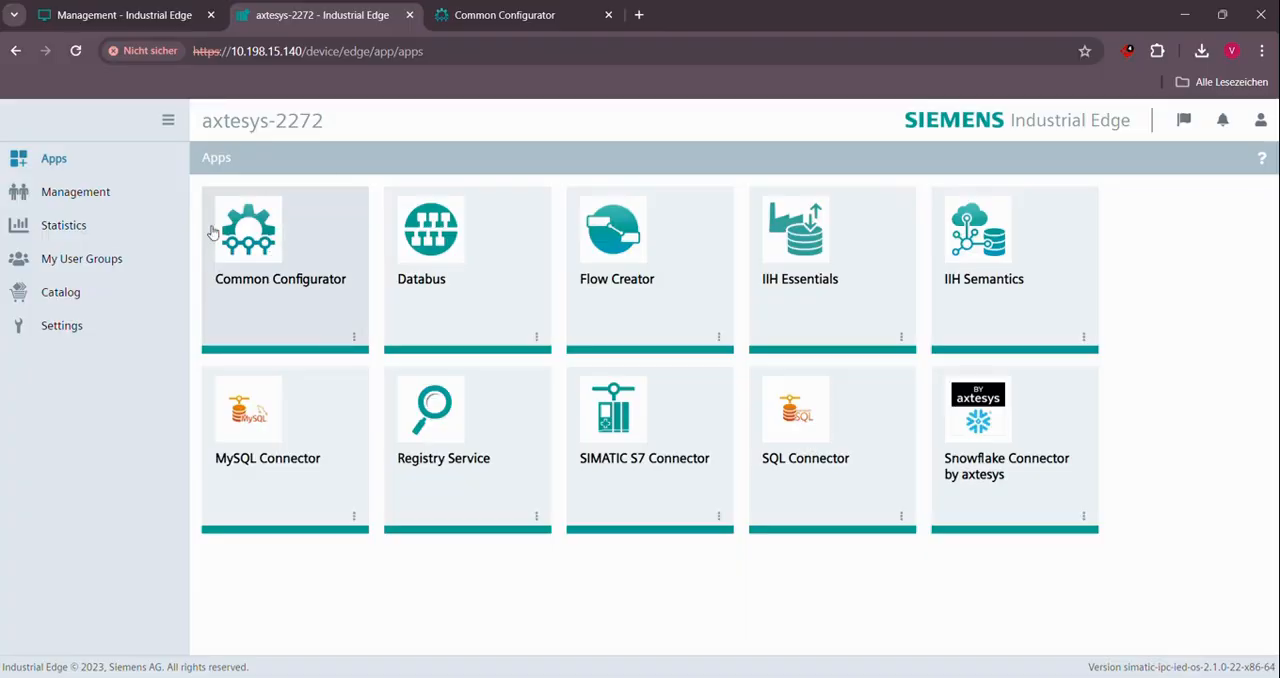
click(474, 15)
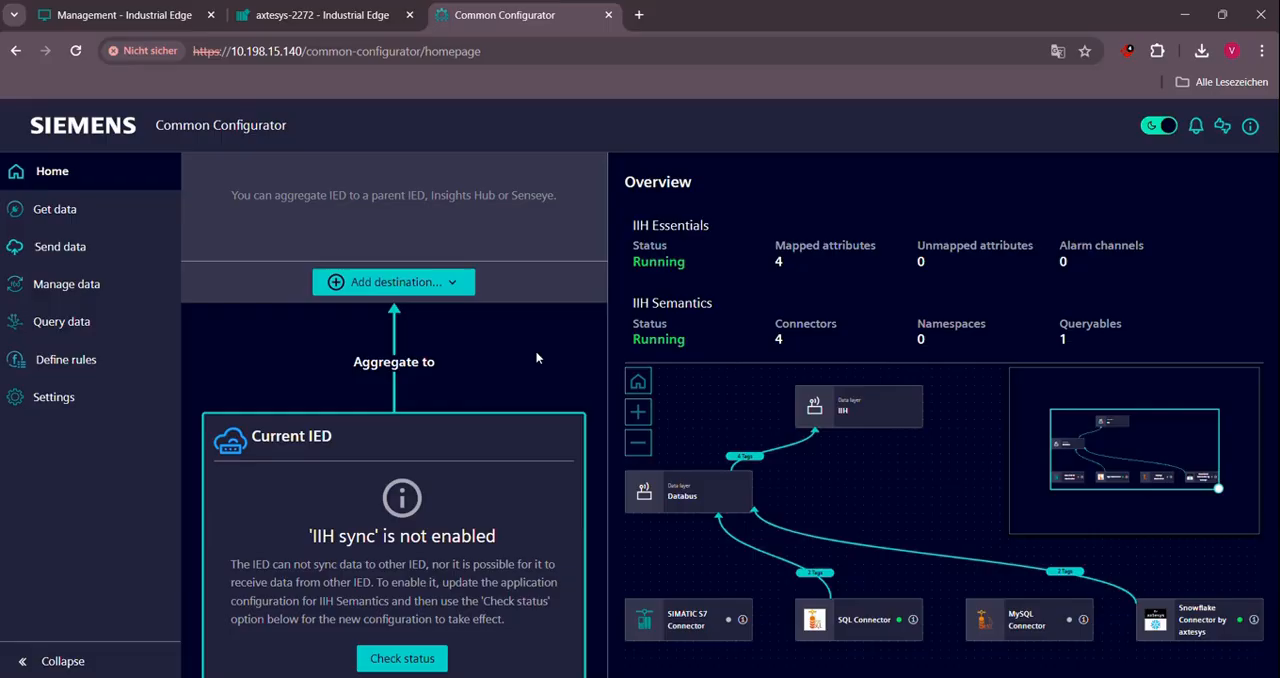
click(35, 215)
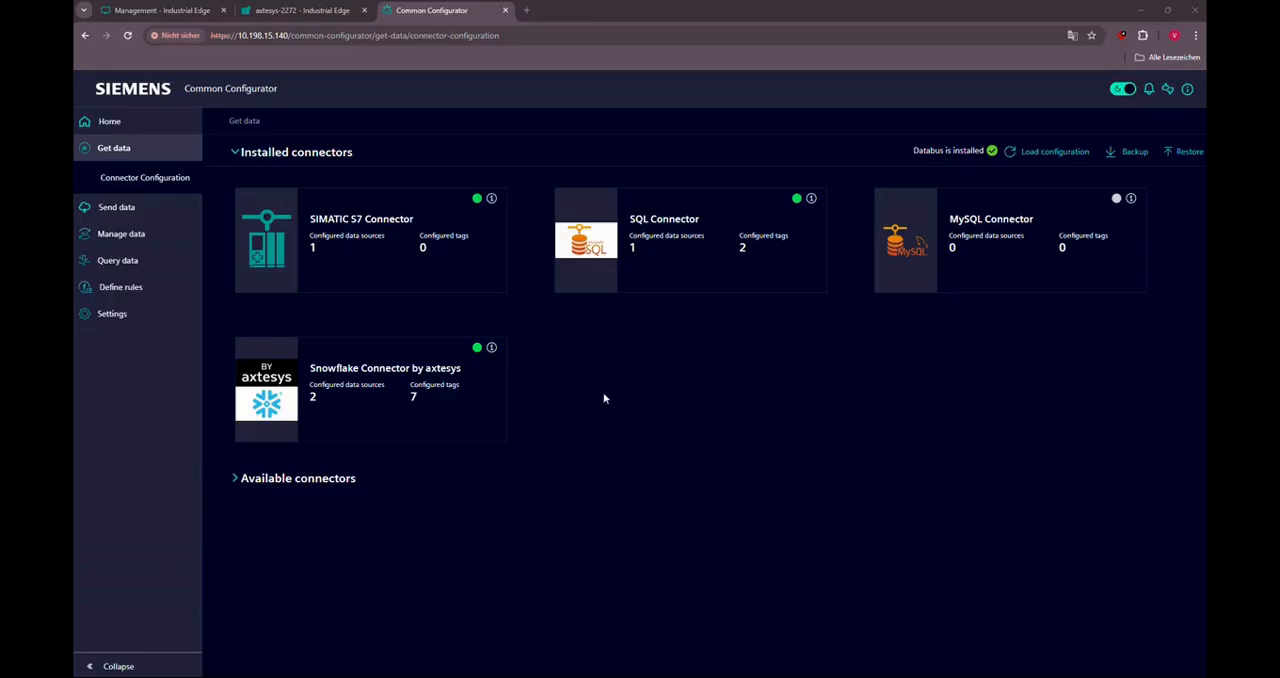
- Open the data publisher's Databus credentials for editing to inspect the service name and user settings
mouse_move(163, 318)
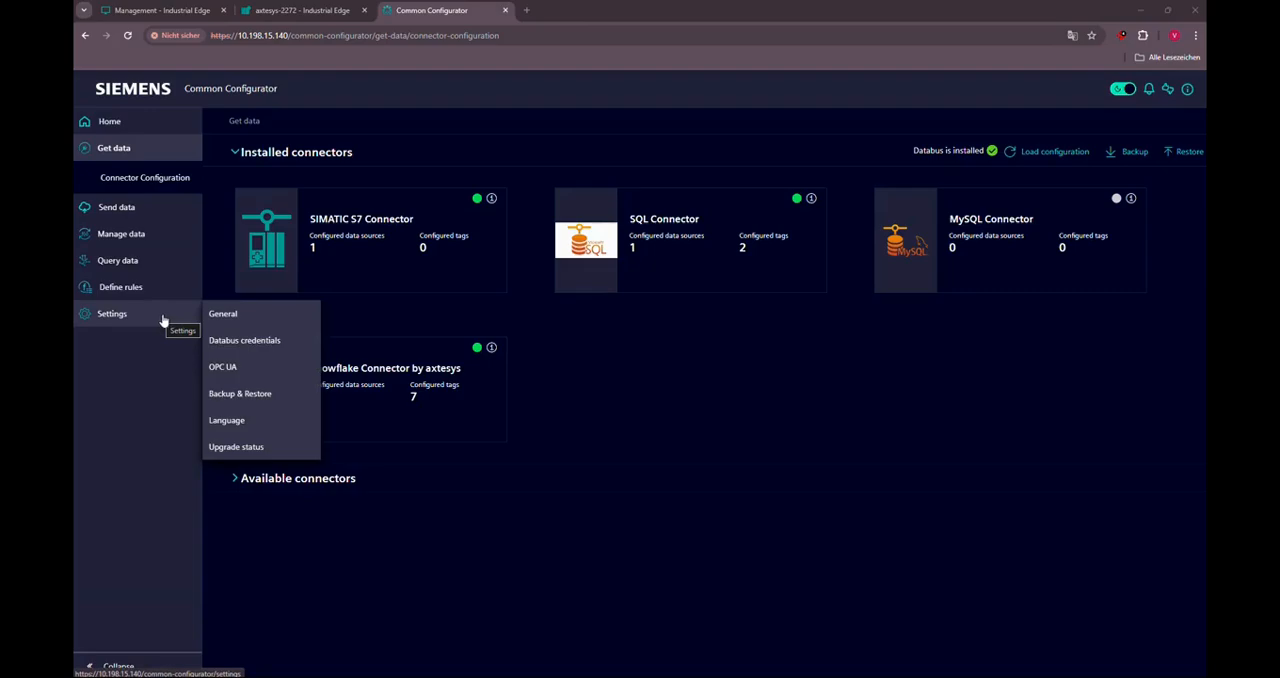
click(222, 341)
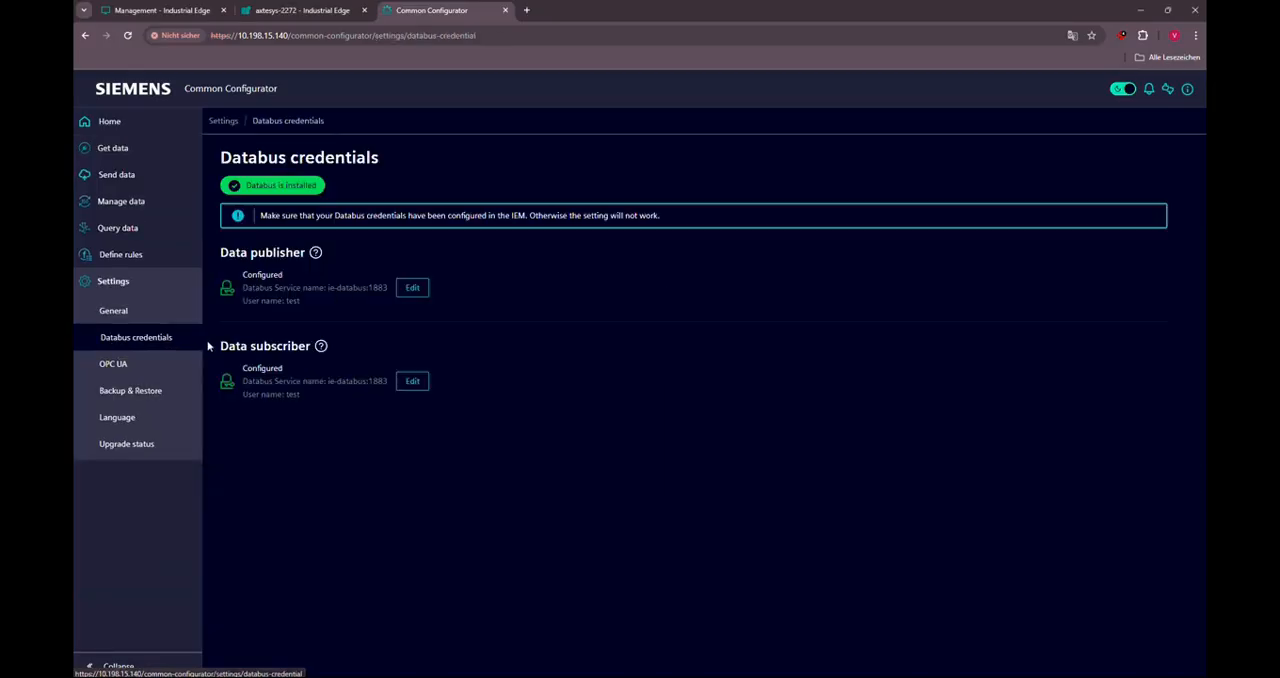
click(410, 287)
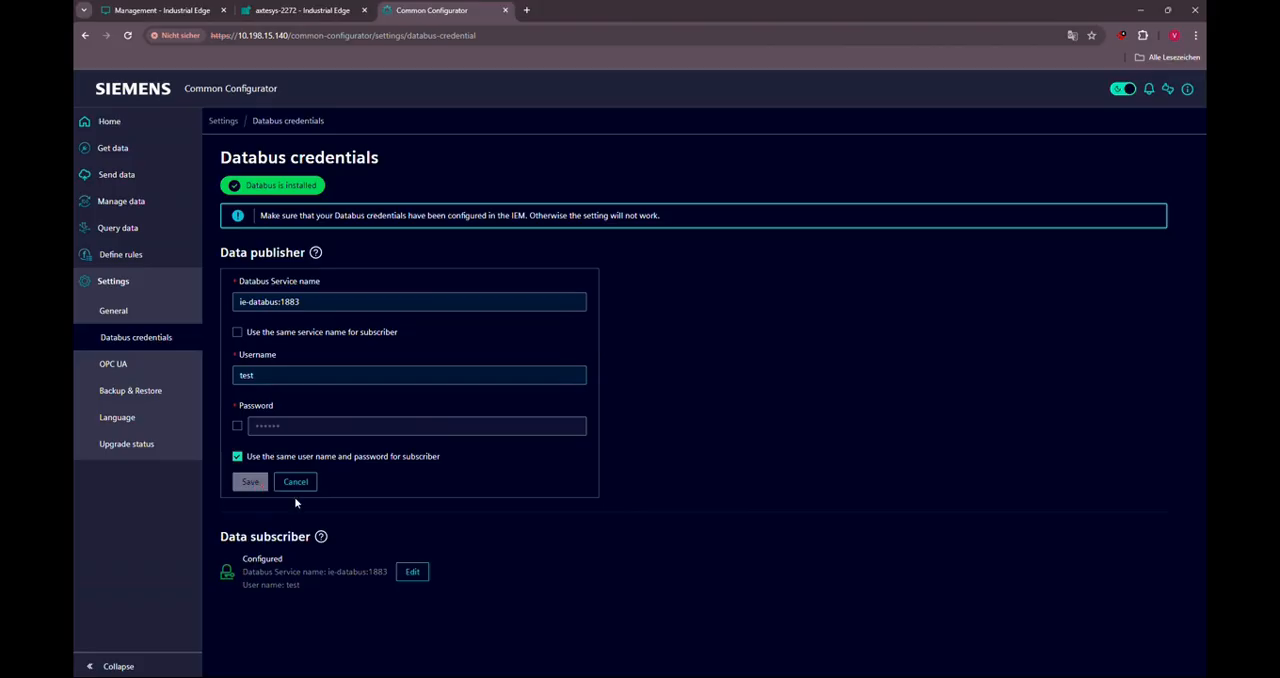
- Open Snowflake Connector by axtesys from the installed connectors and start adding a data source manually
click(131, 149)
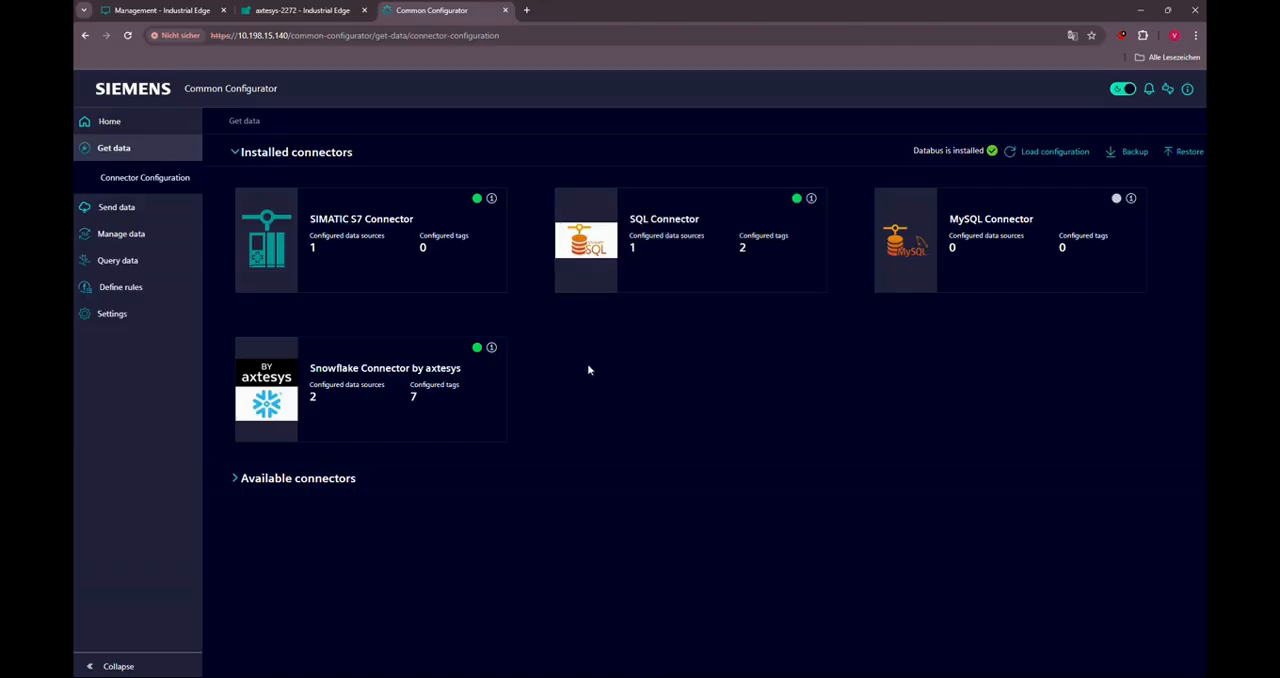
click(477, 408)
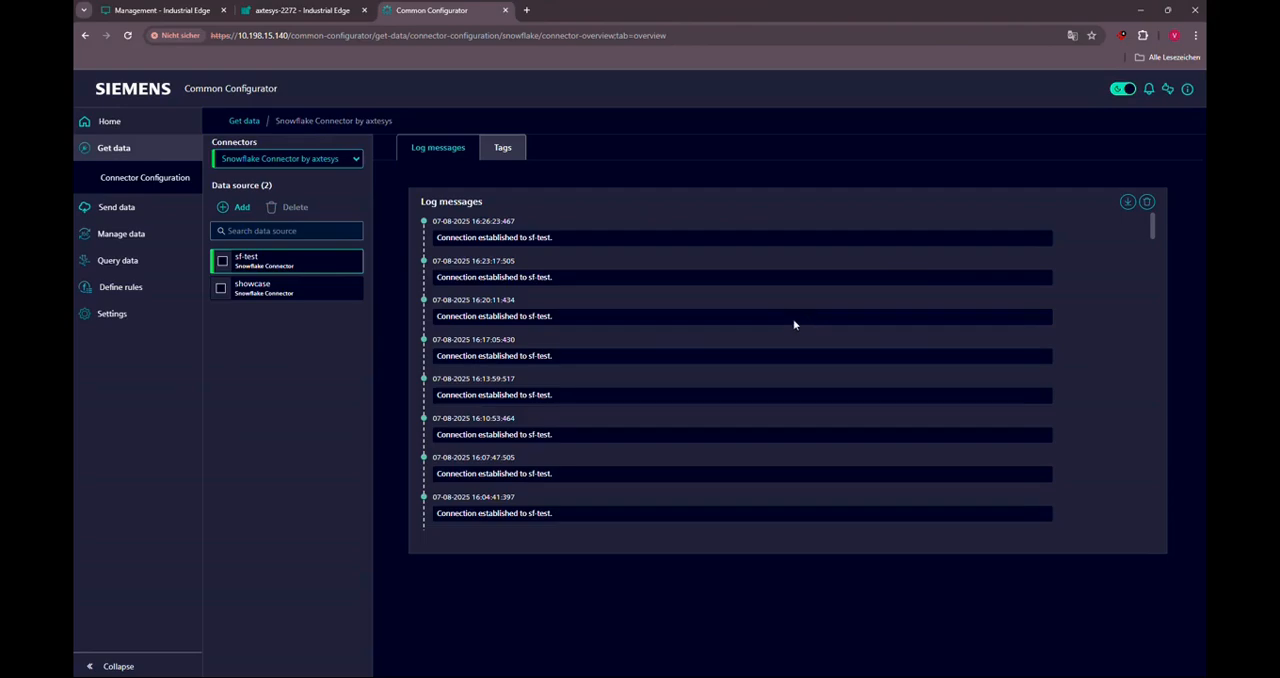
click(240, 207)
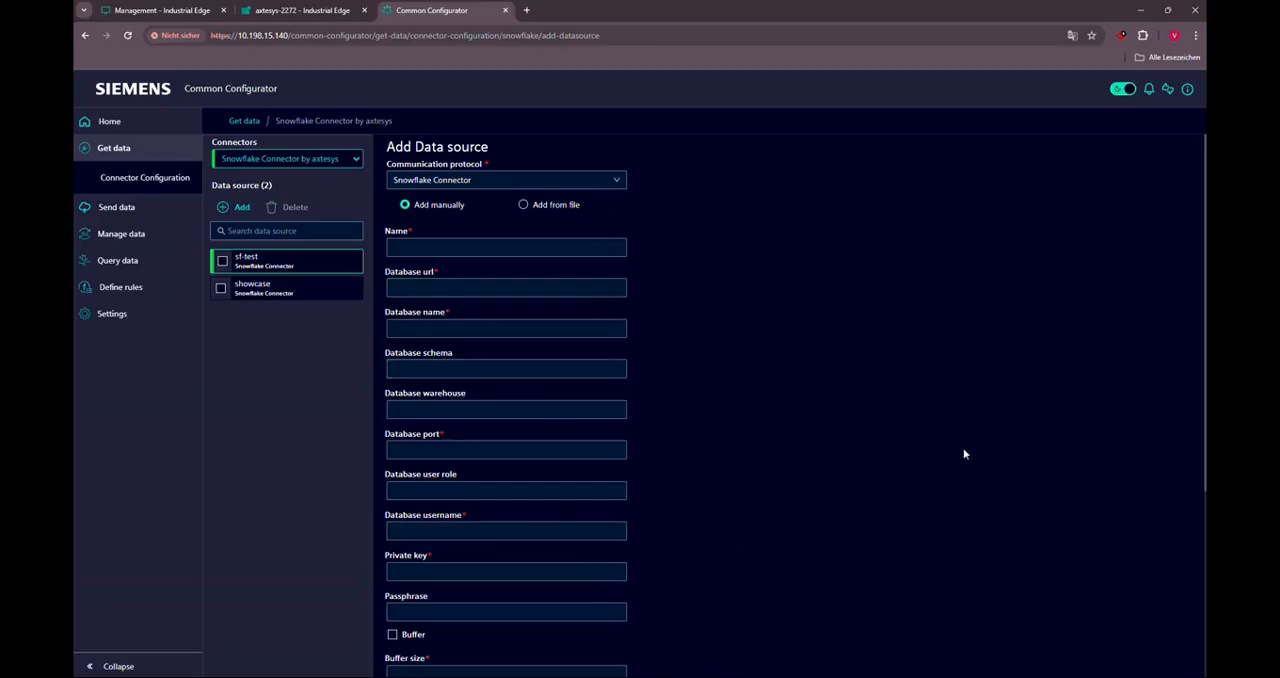
- Go through the Databus service name, username and password fields of the new Snowflake data source
scroll(964, 452, down, 3)
scroll(964, 454, down, 1)
click(459, 539)
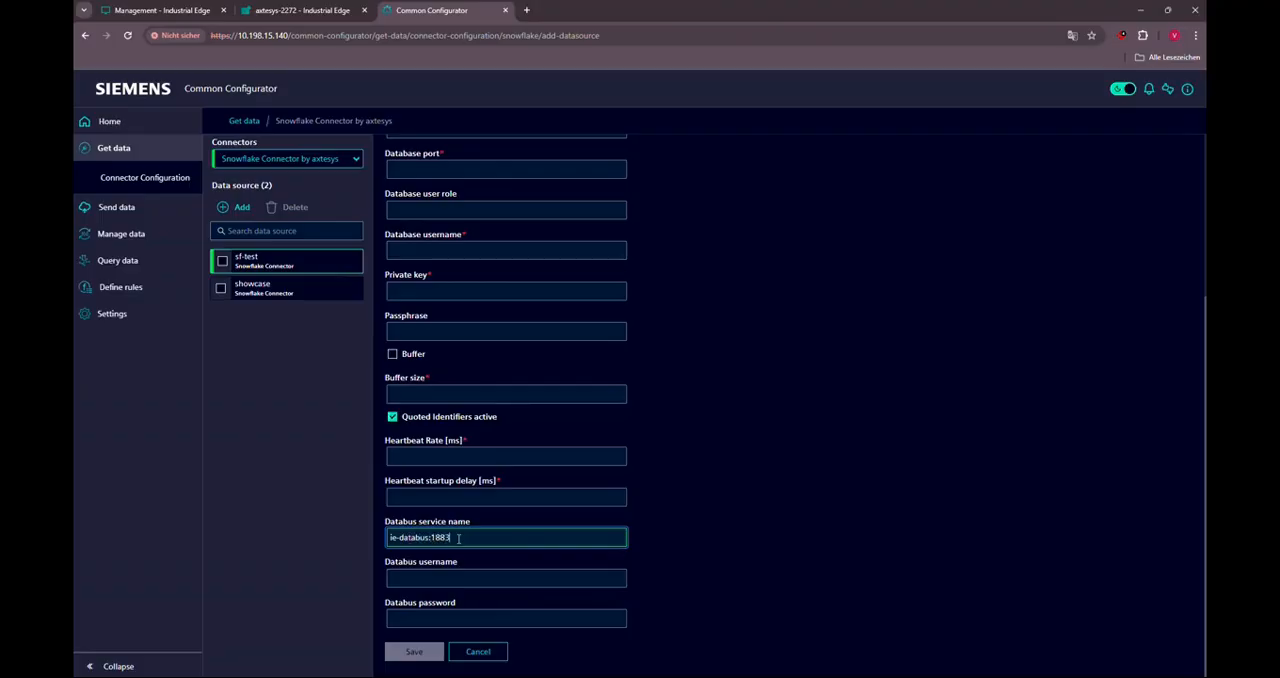
click(476, 579)
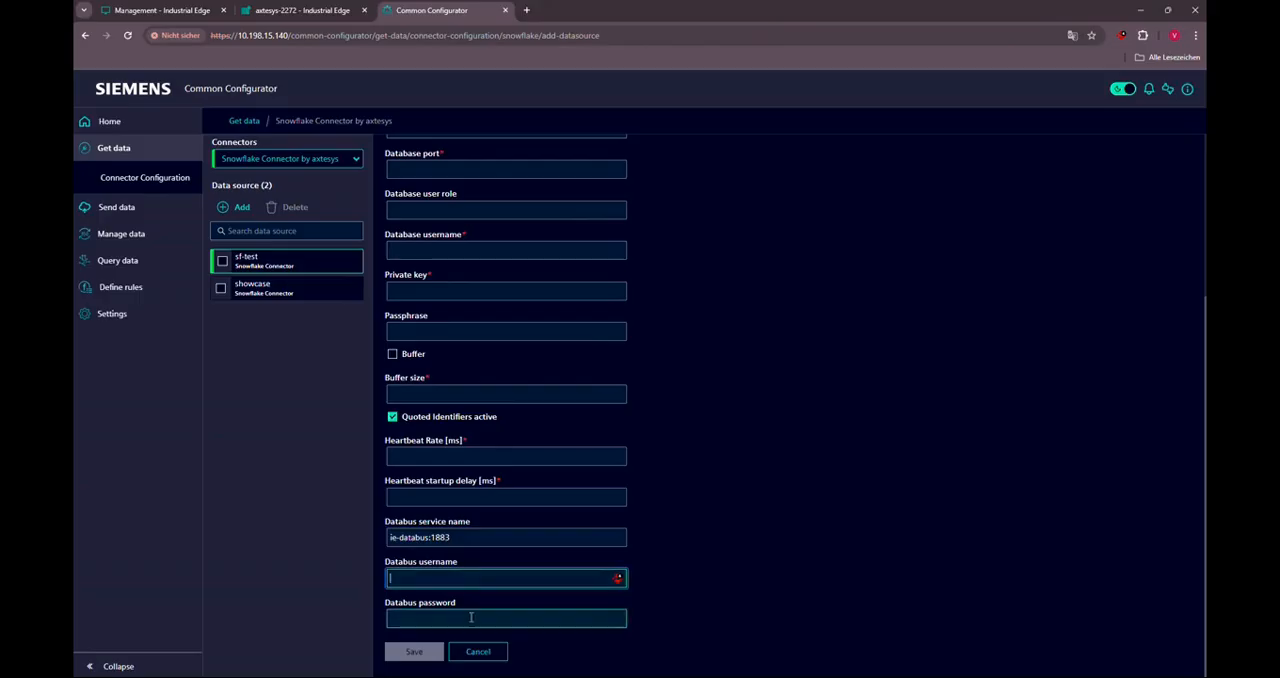
click(472, 620)
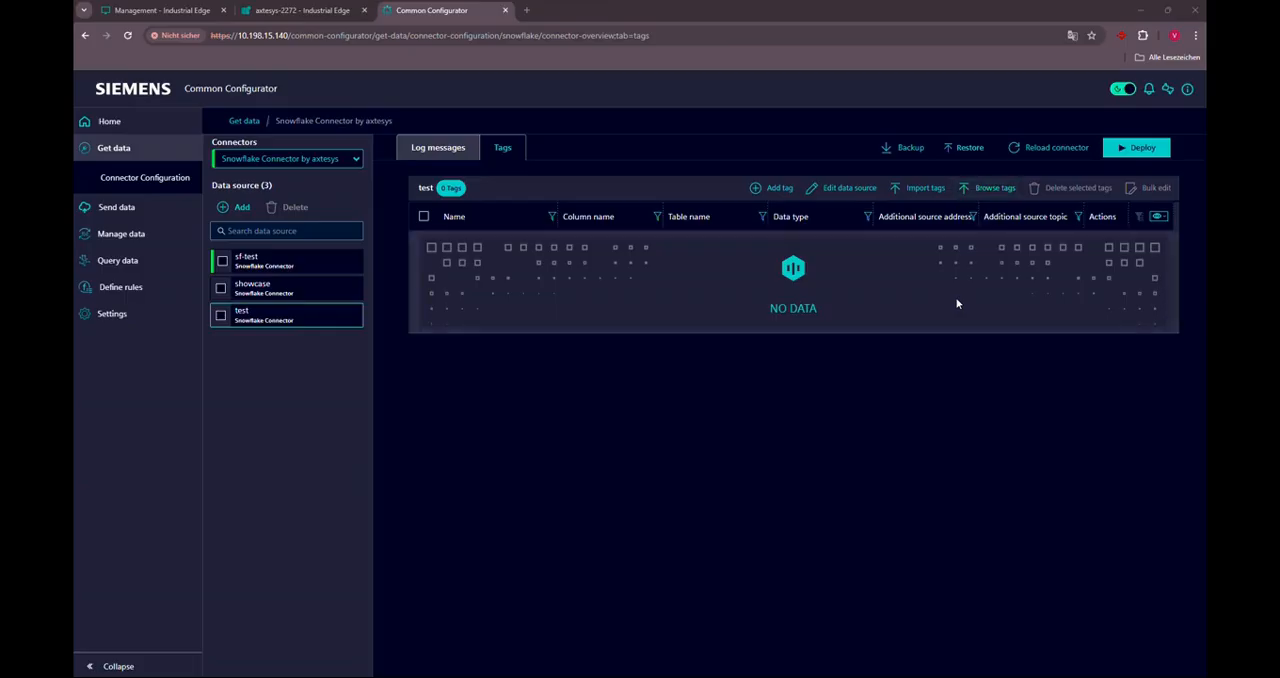
- Browse the tags available to the test data source and add test.default.dp1 to it
click(993, 189)
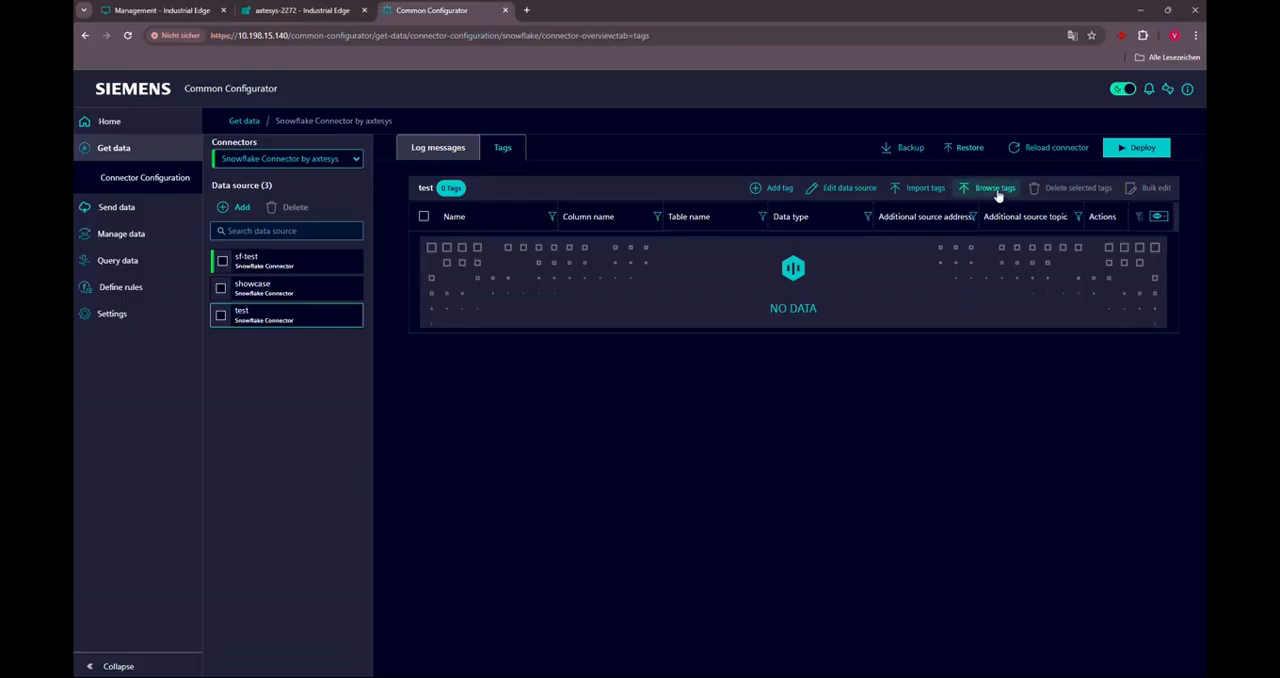
click(780, 485)
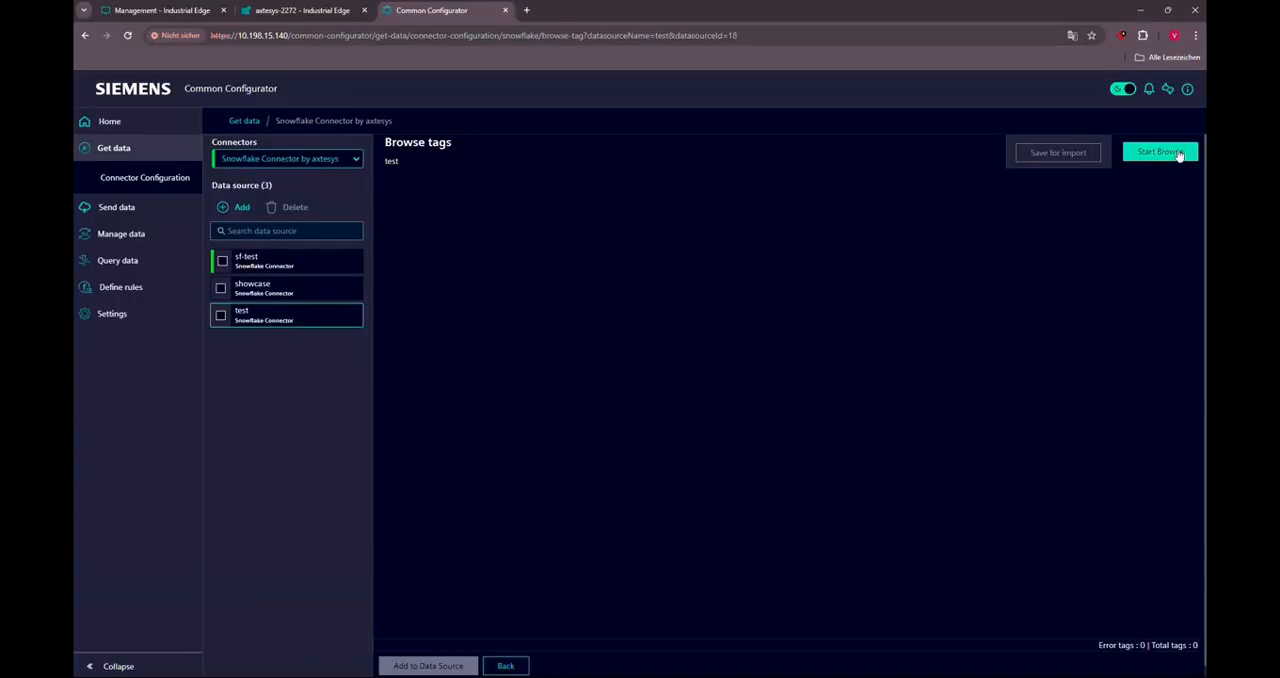
click(1179, 153)
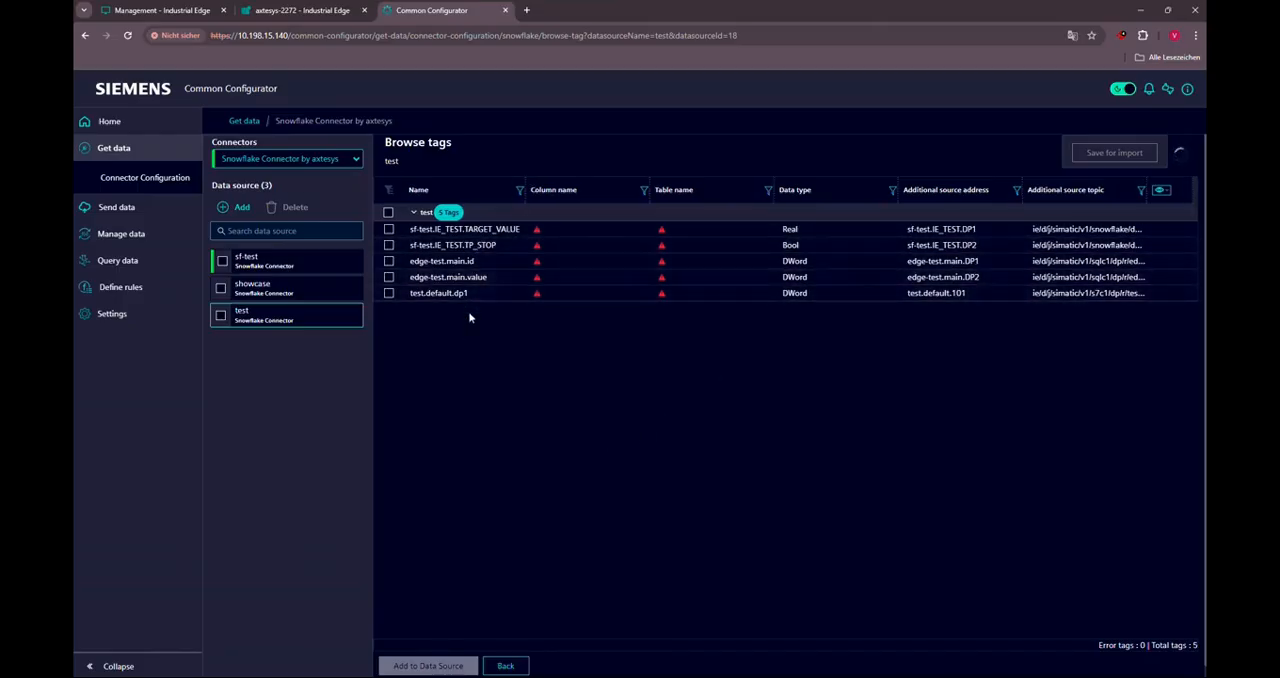
click(388, 293)
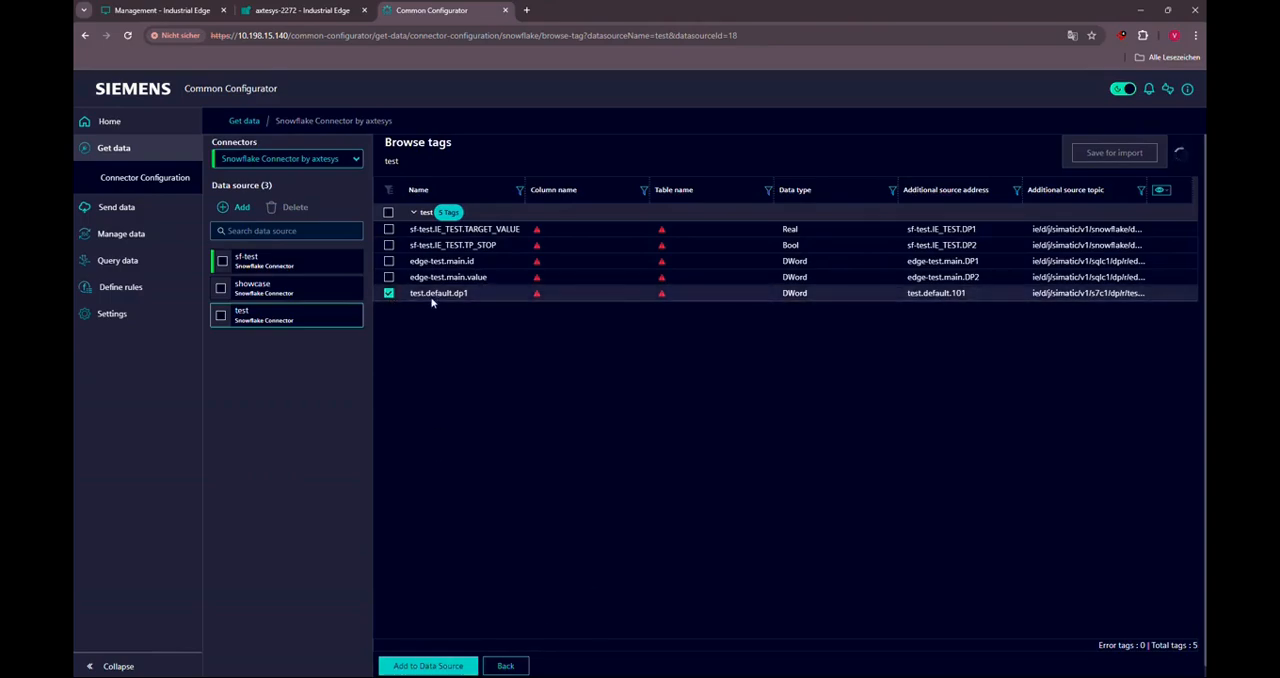
click(462, 659)
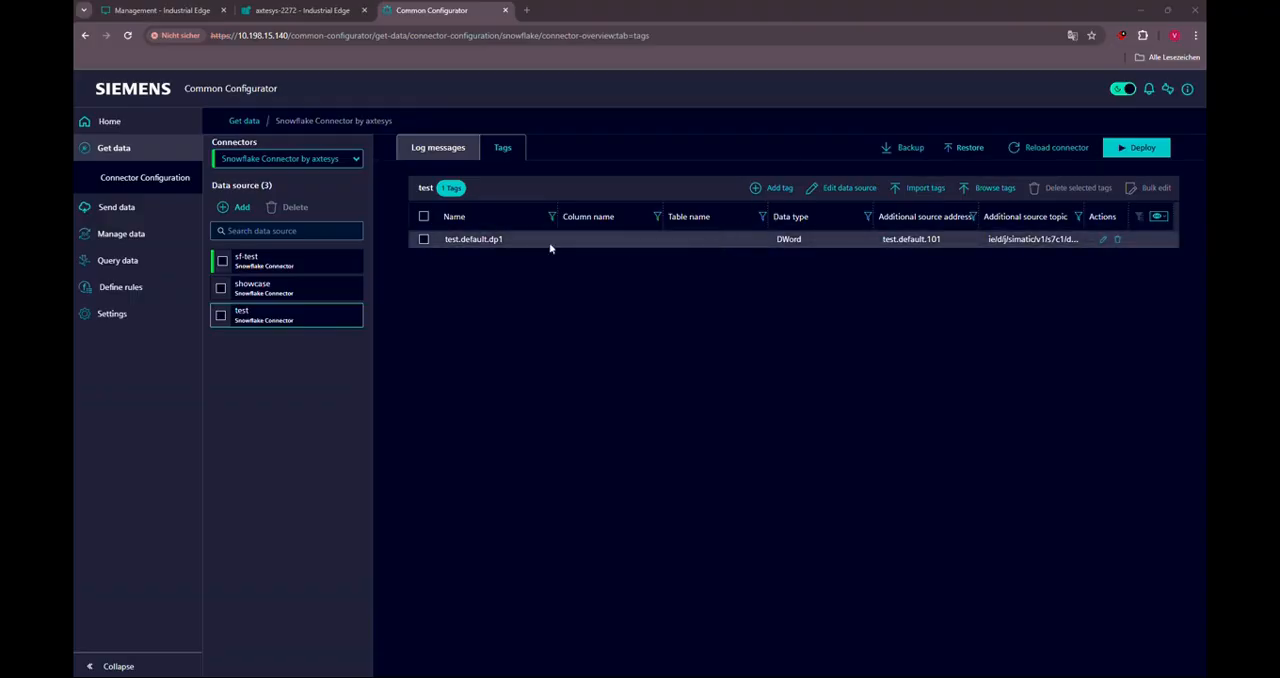
- Set the test.default.dp1 tag's column name to default and its table name to main, and save the row
double_click(605, 241)
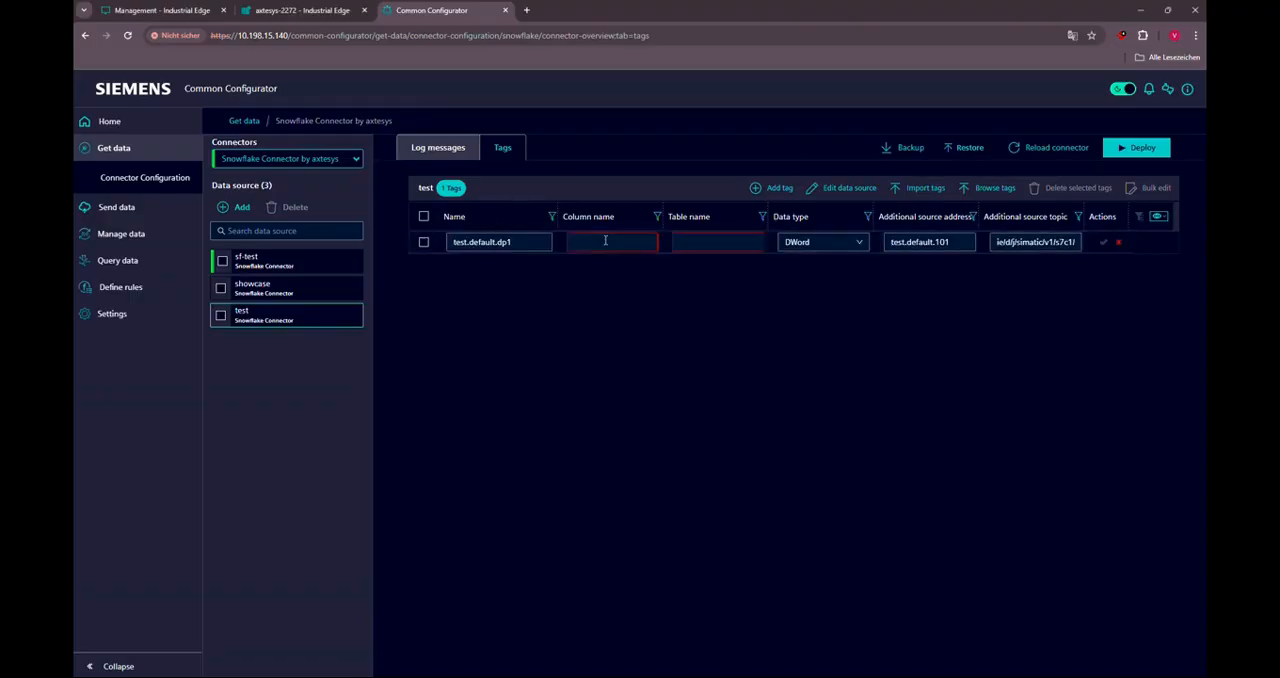
click(603, 241)
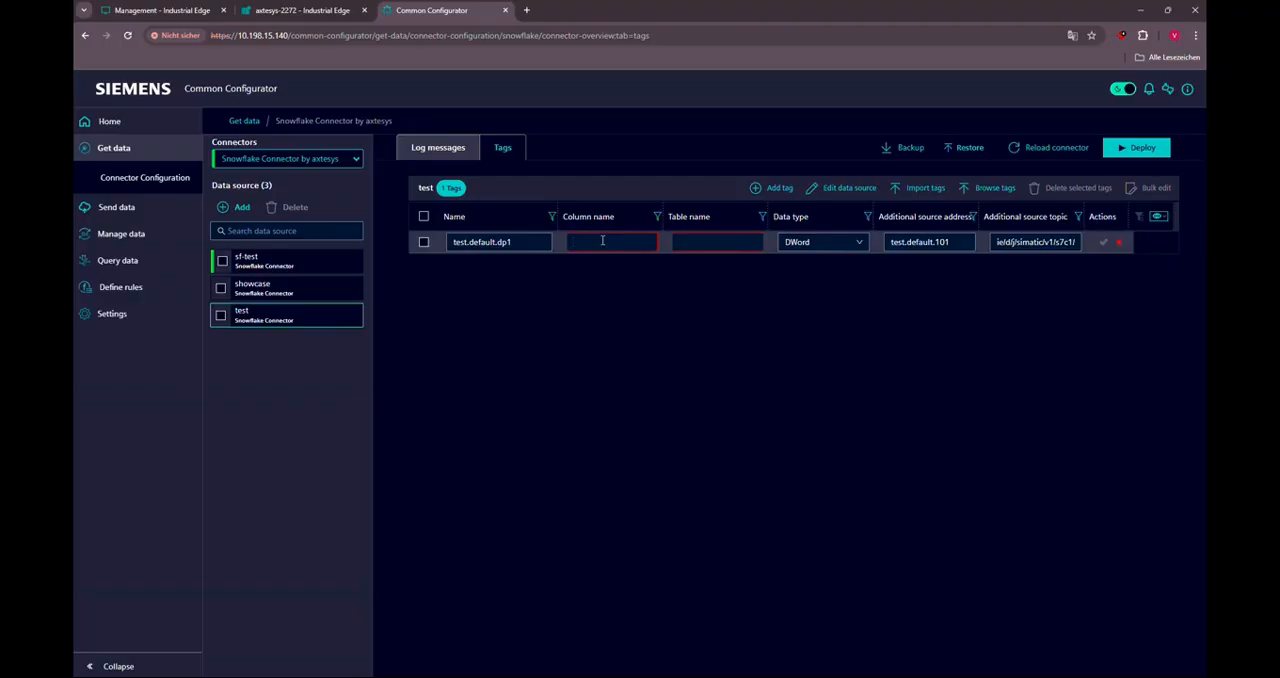
text(default)
click(707, 240)
text(main)
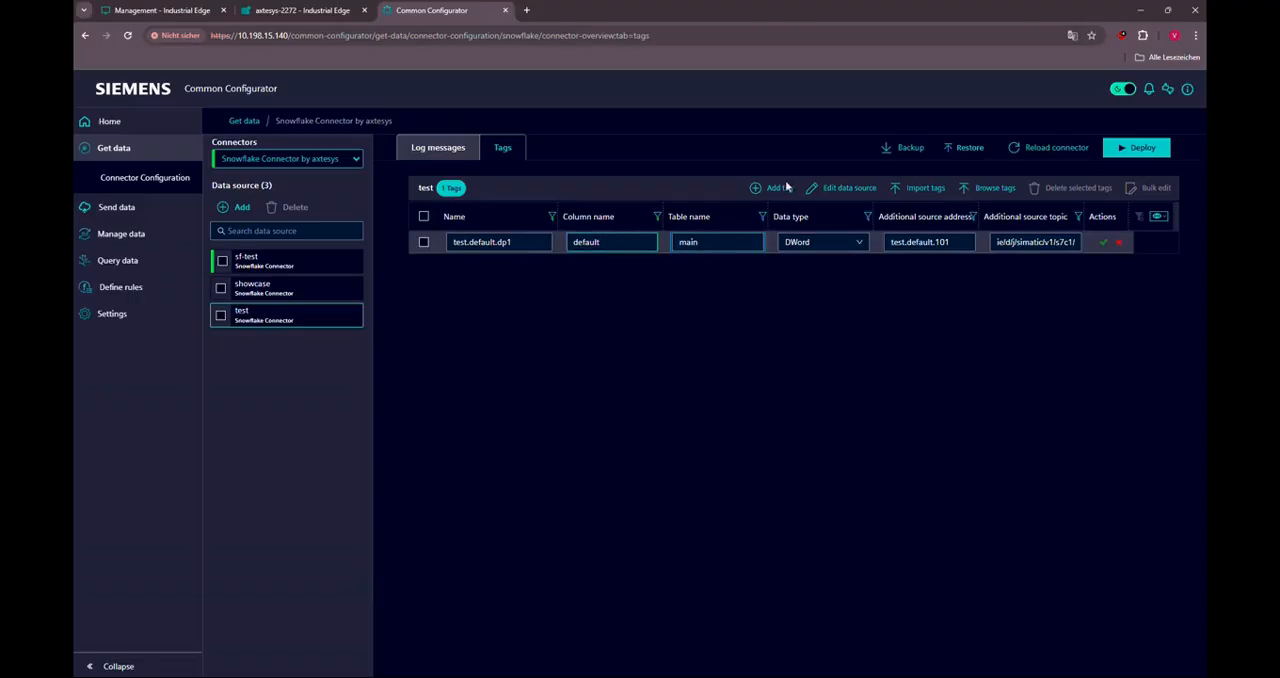
click(1103, 242)
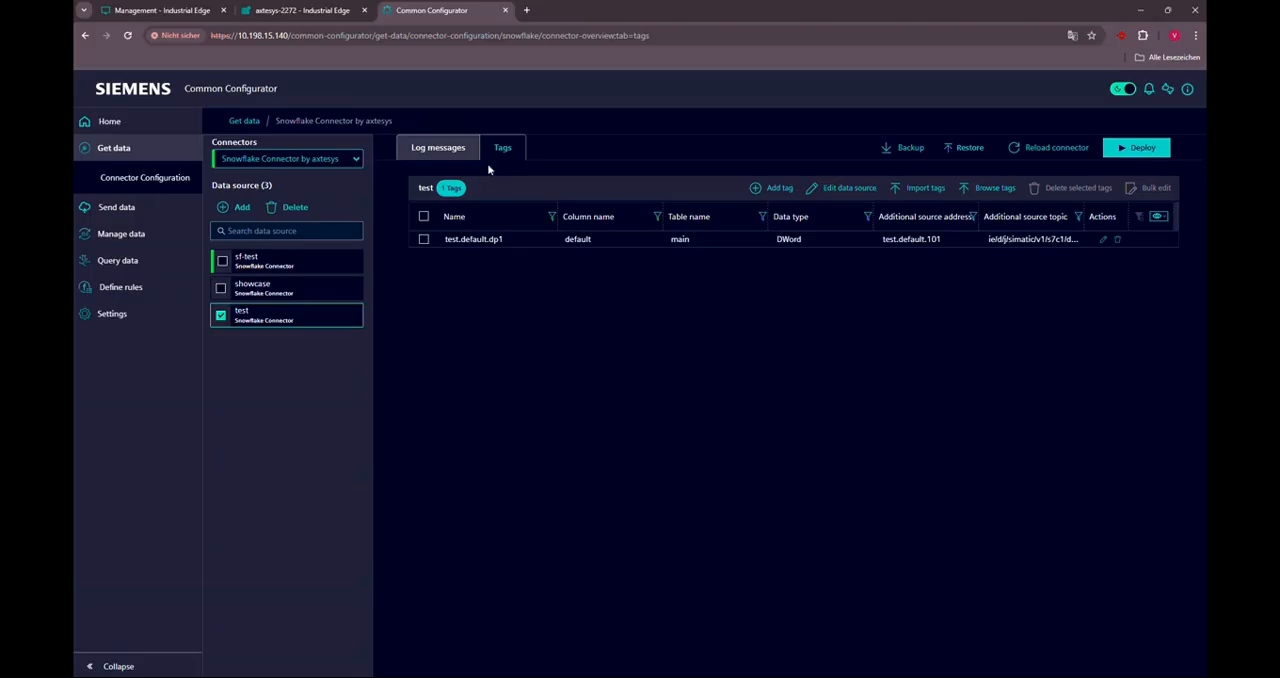
- Select all tags of the test data source
click(423, 217)
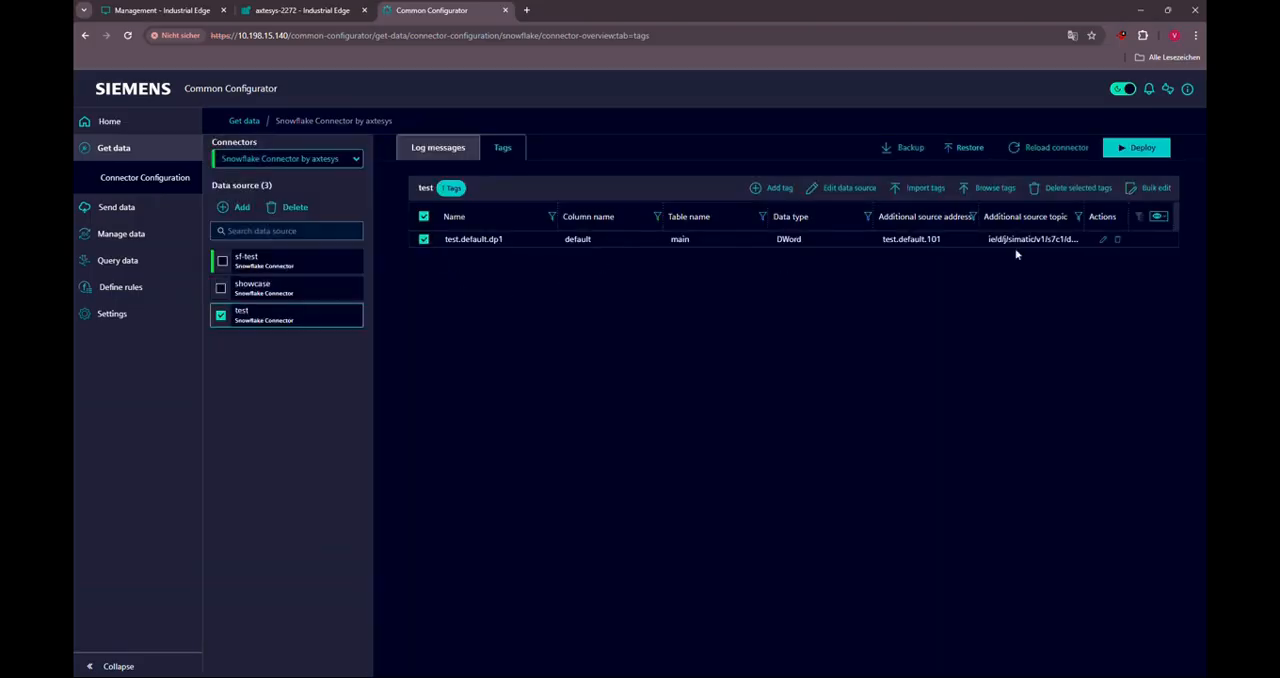